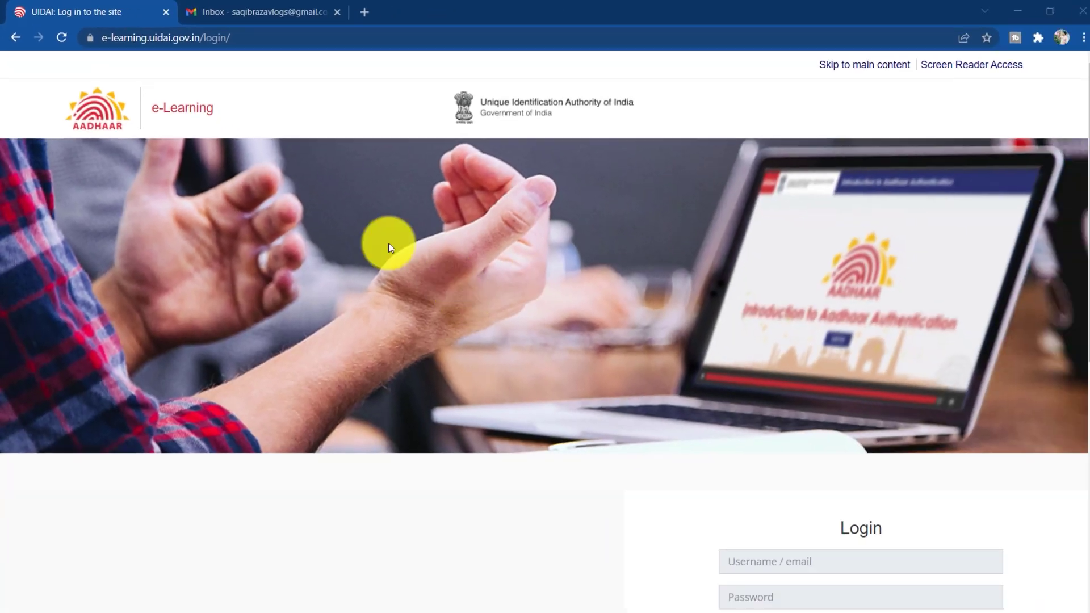
Step: Open the Enrolment sign-up and proceed to its new account registration form
scroll(486, 351, "down", 5)
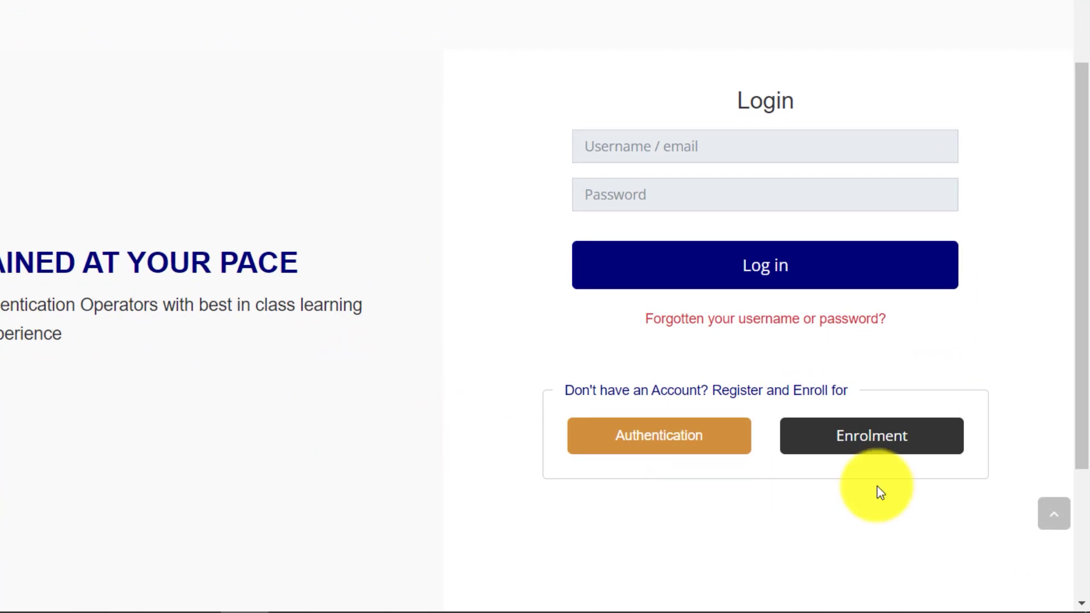
left_click(853, 451)
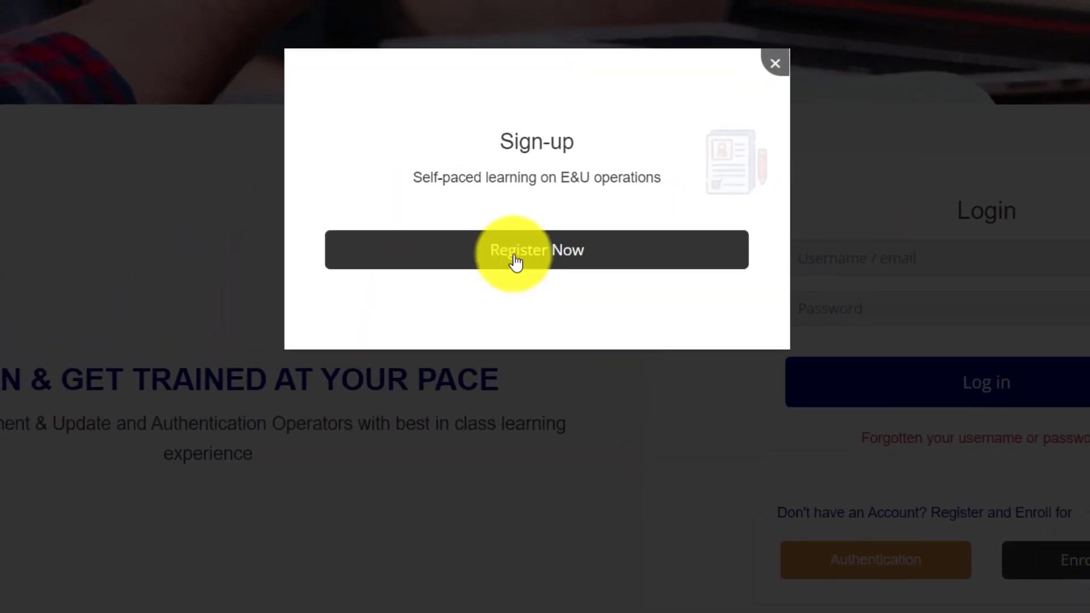
left_click(515, 261)
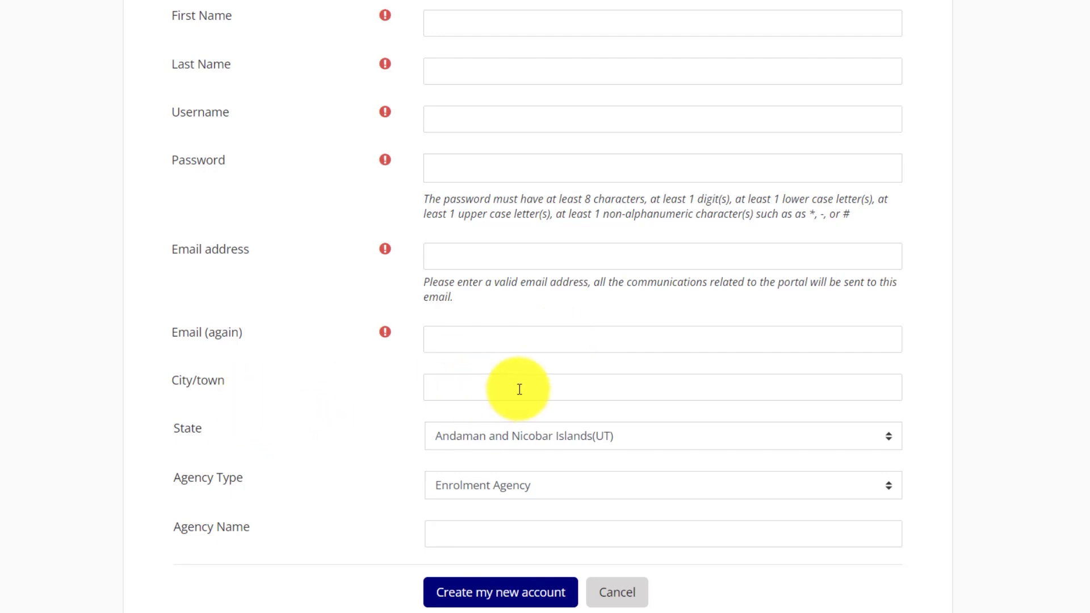
Step: Set the state to Uttarakhand and keep the agency type as Enrolment Agency in the registration form
left_click(501, 437)
scroll(518, 374, "down", 5)
left_click(498, 386)
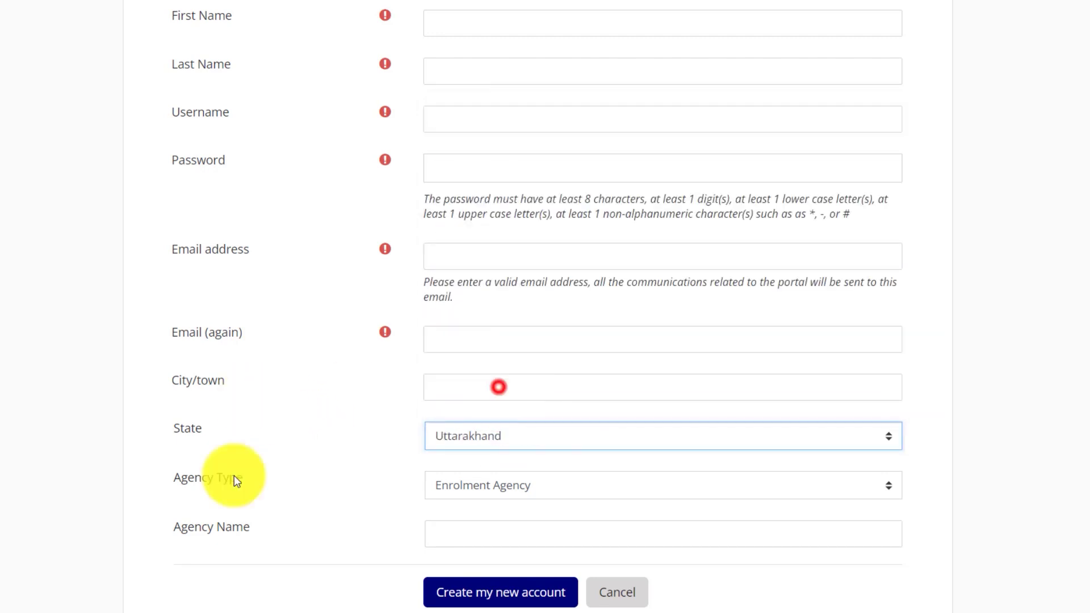
left_click(482, 484)
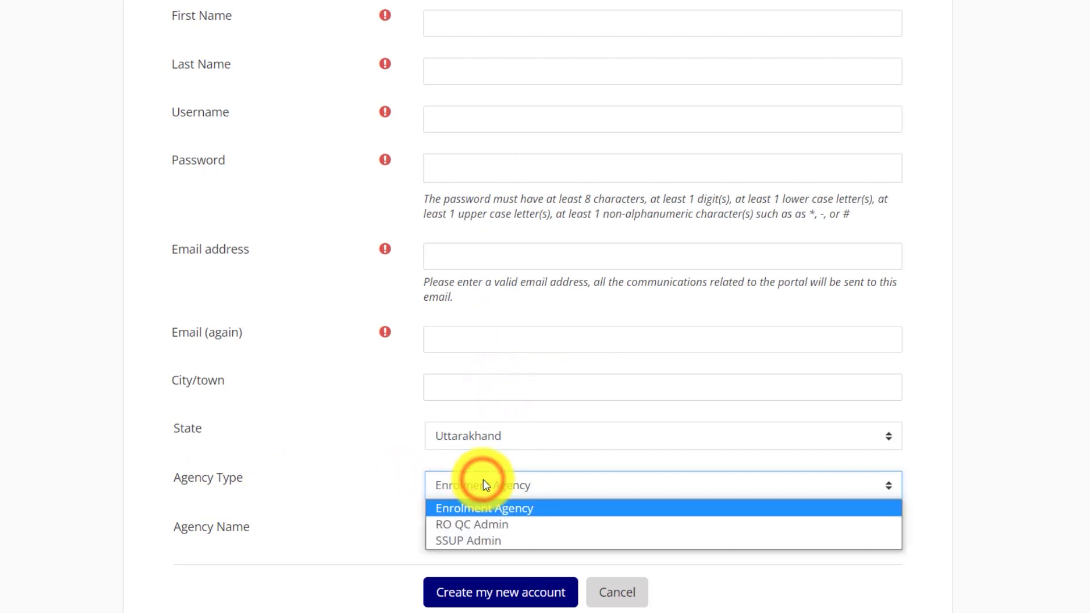
left_click(483, 484)
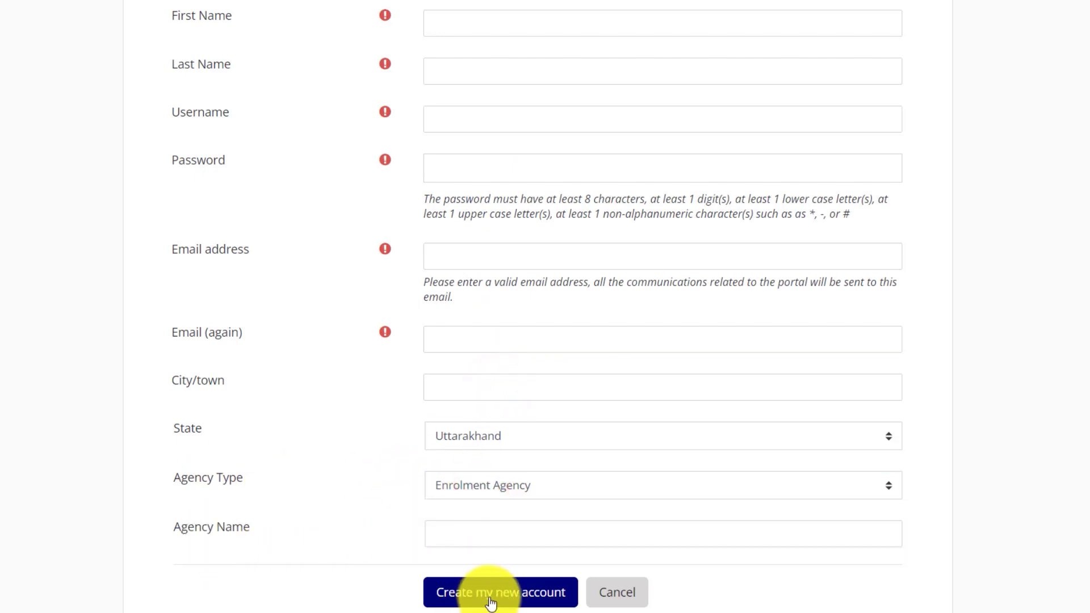
Step: Submit the registration form to create the new account and dismiss the browser's offer to save the password
left_click(531, 601)
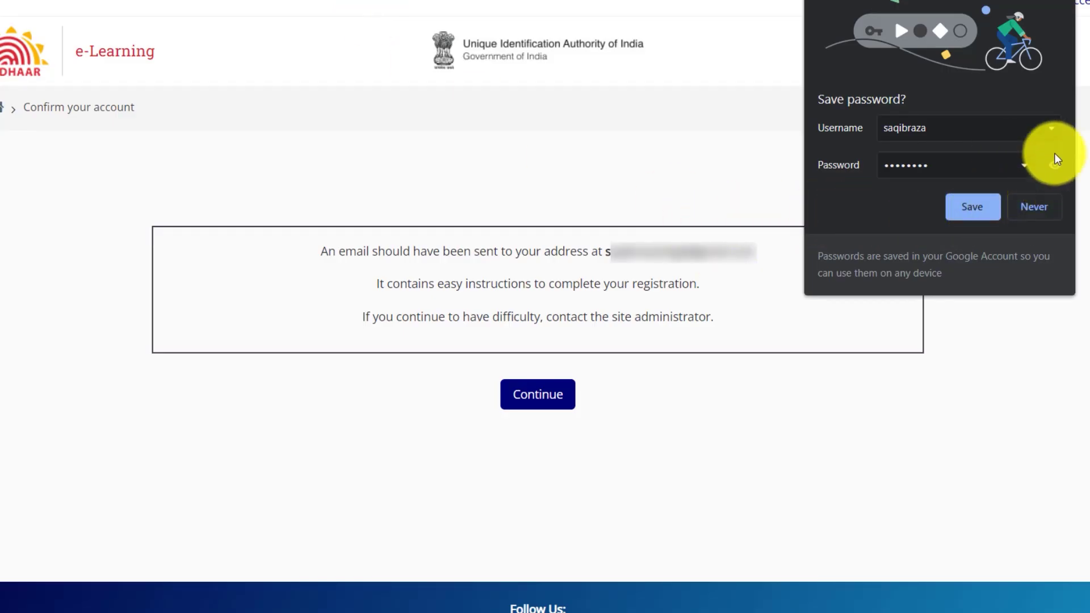
left_click(1065, 10)
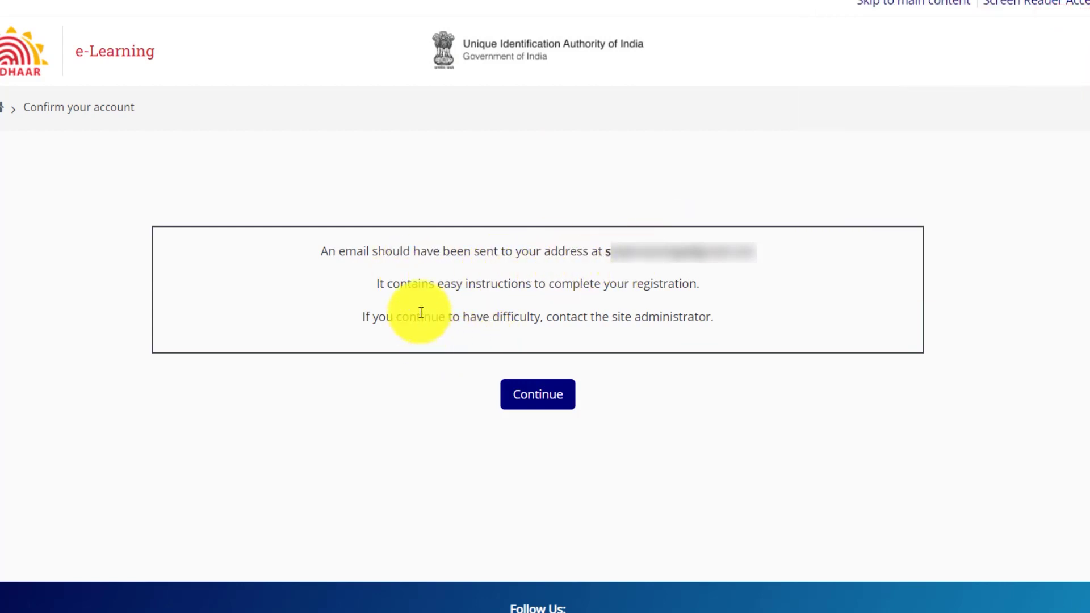
Step: Switch to Gmail and open the "UIDAI: account confirmation" message in the Promotions category
key("ctrl+Tab")
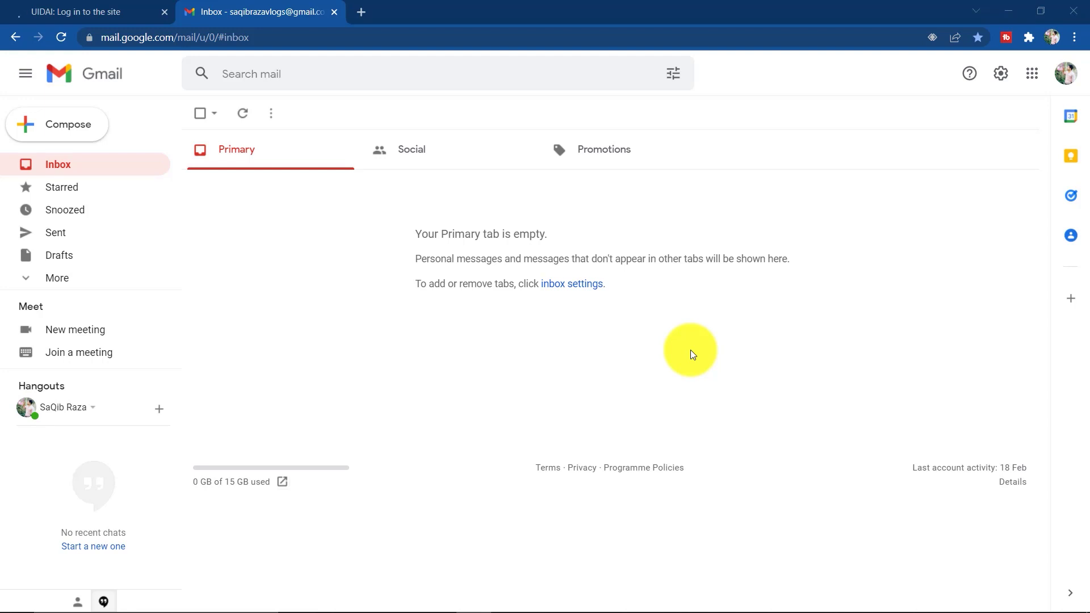
left_click(169, 6)
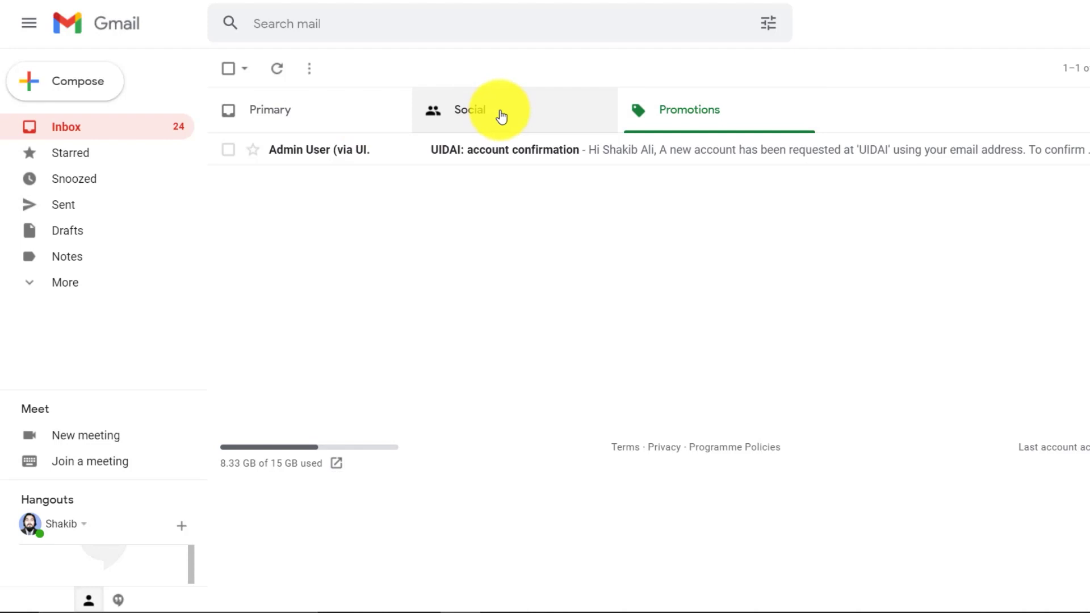
left_click(360, 107)
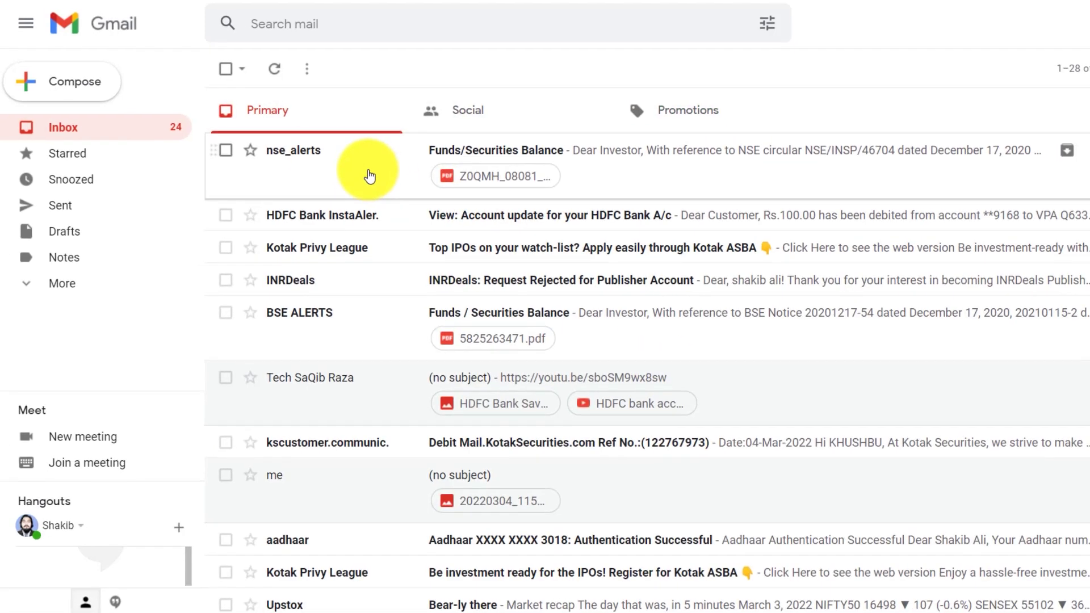
left_click(675, 120)
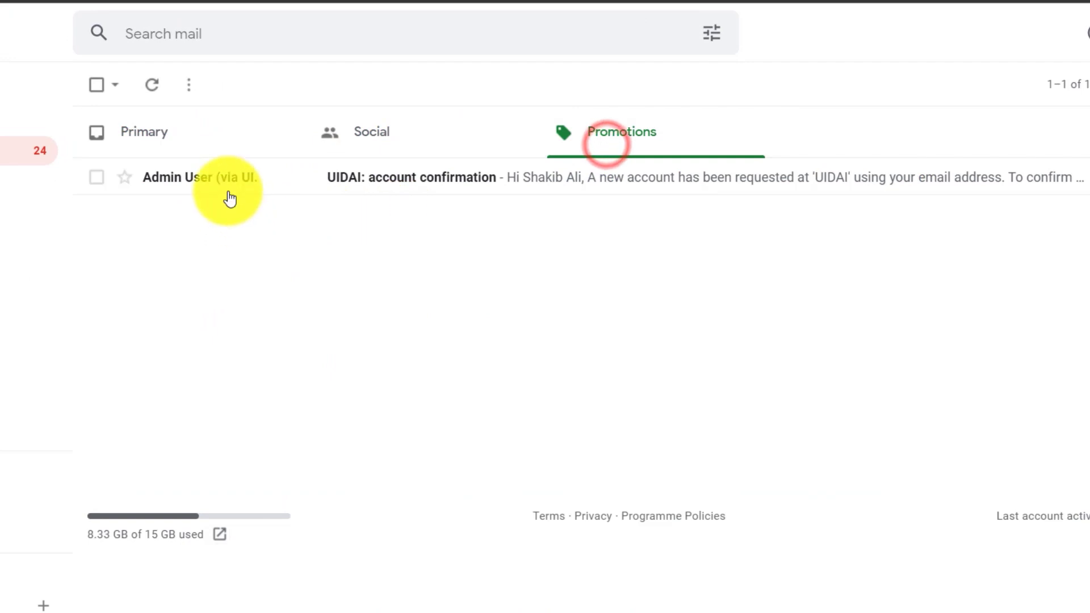
left_click(281, 188)
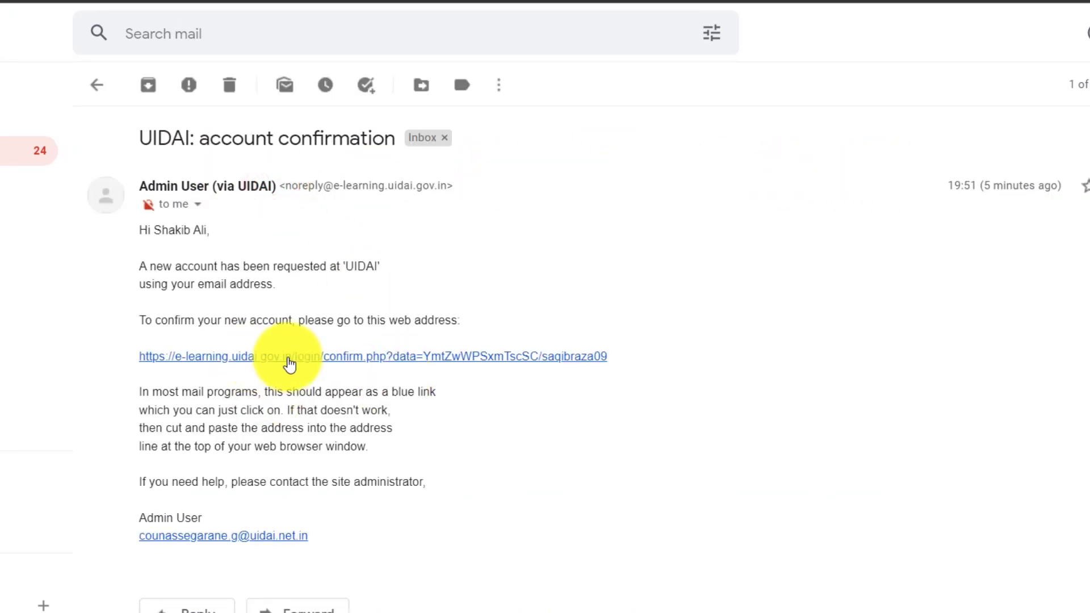
Step: Confirm the registration through the link in the email and log in to the e-learning site
left_click(289, 361)
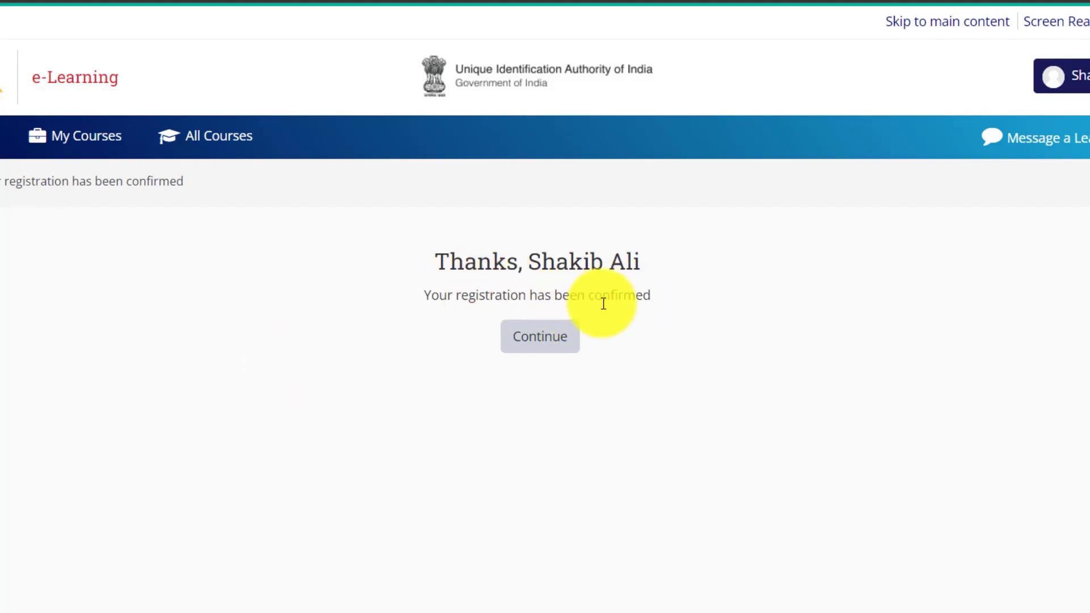
left_click(511, 346)
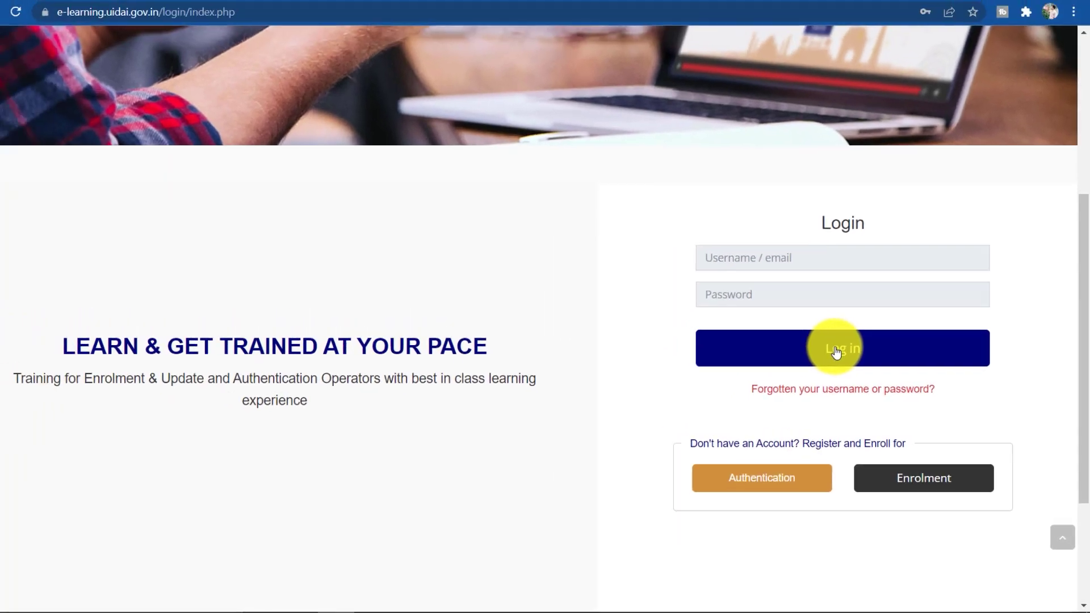
left_click(835, 352)
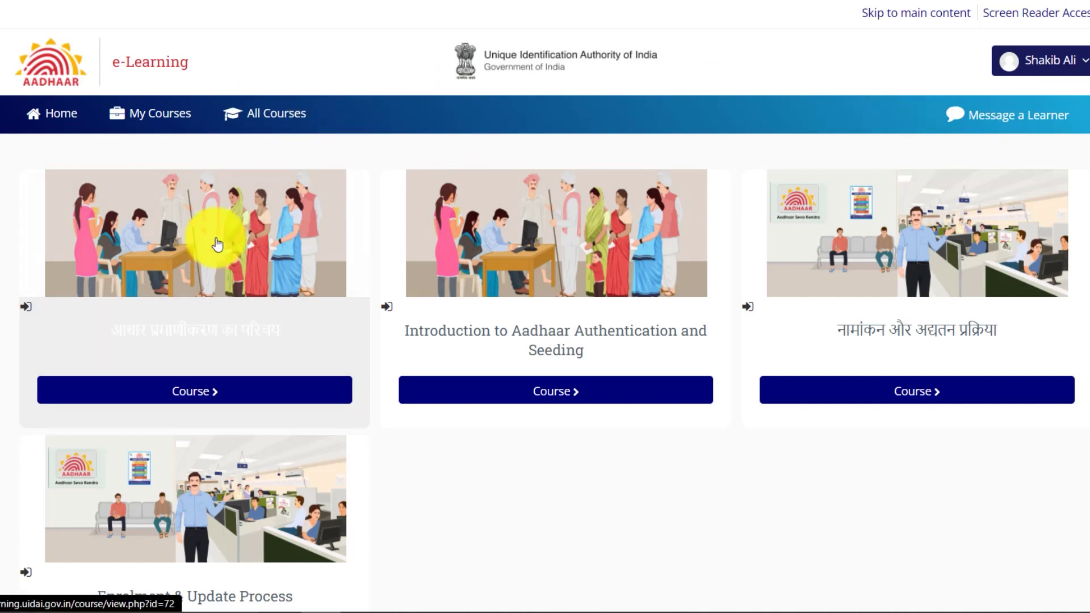
Step: Review the available courses and enrol in "Introduction to Aadhaar Authentication and Seeding"
scroll(778, 260, "down", 3)
scroll(316, 224, "up", 3)
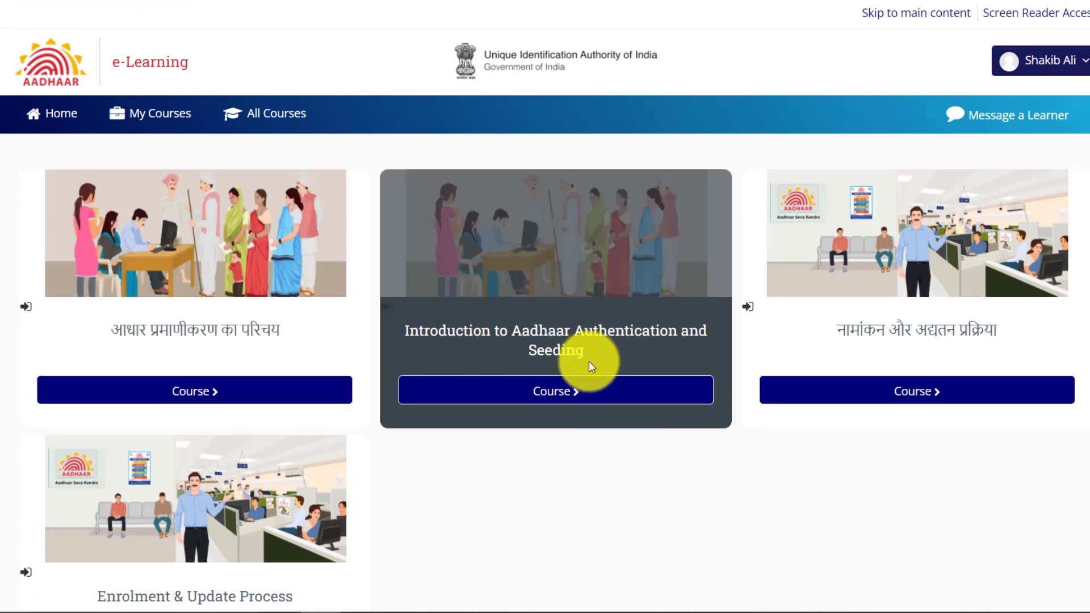
scroll(571, 335, "down", 3)
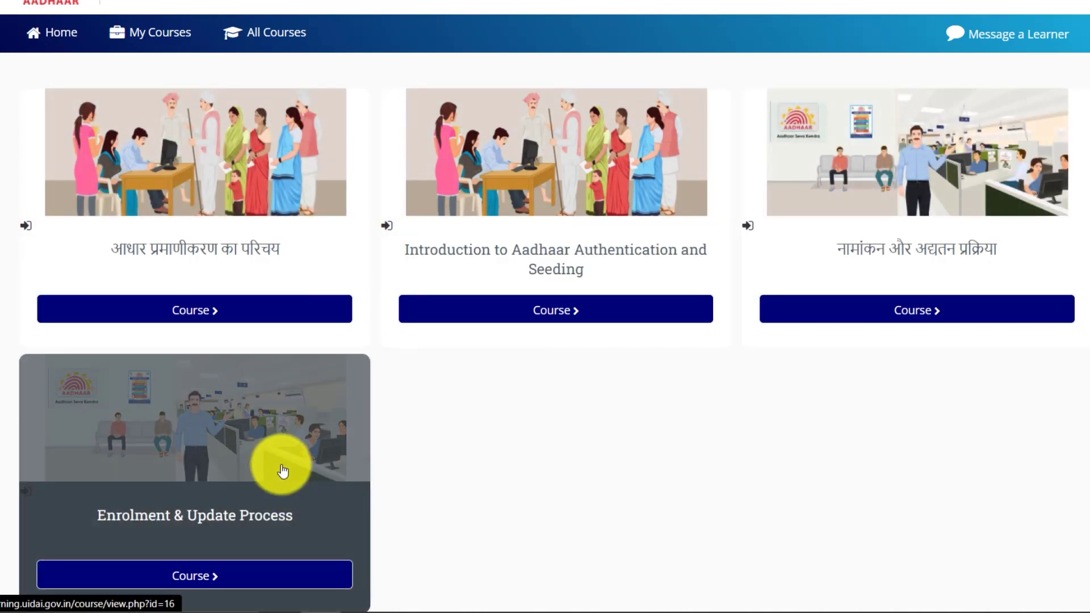
scroll(518, 345, "up", 3)
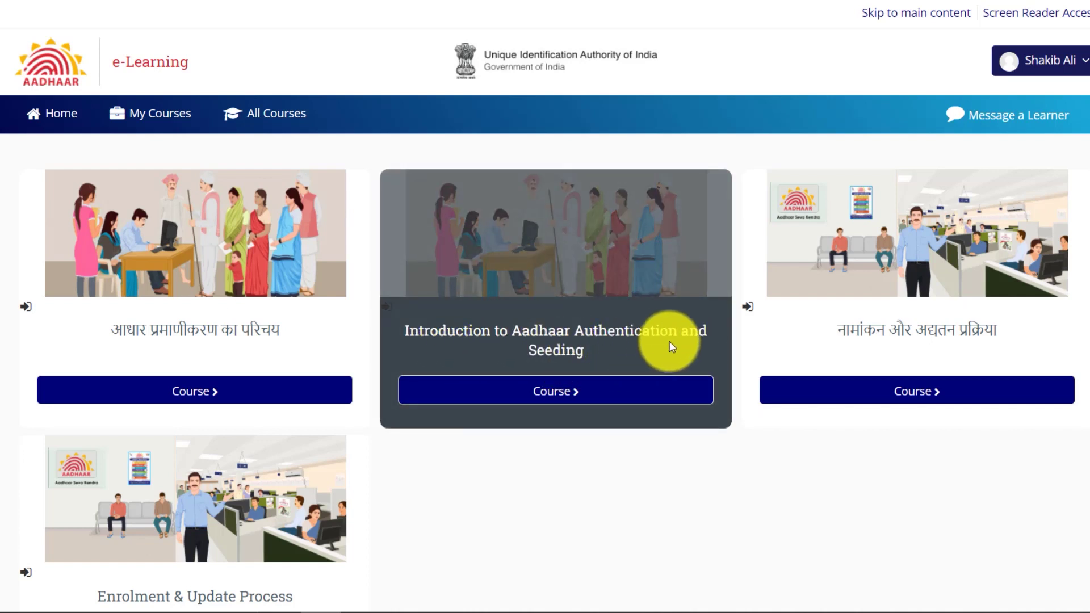
left_click(575, 394)
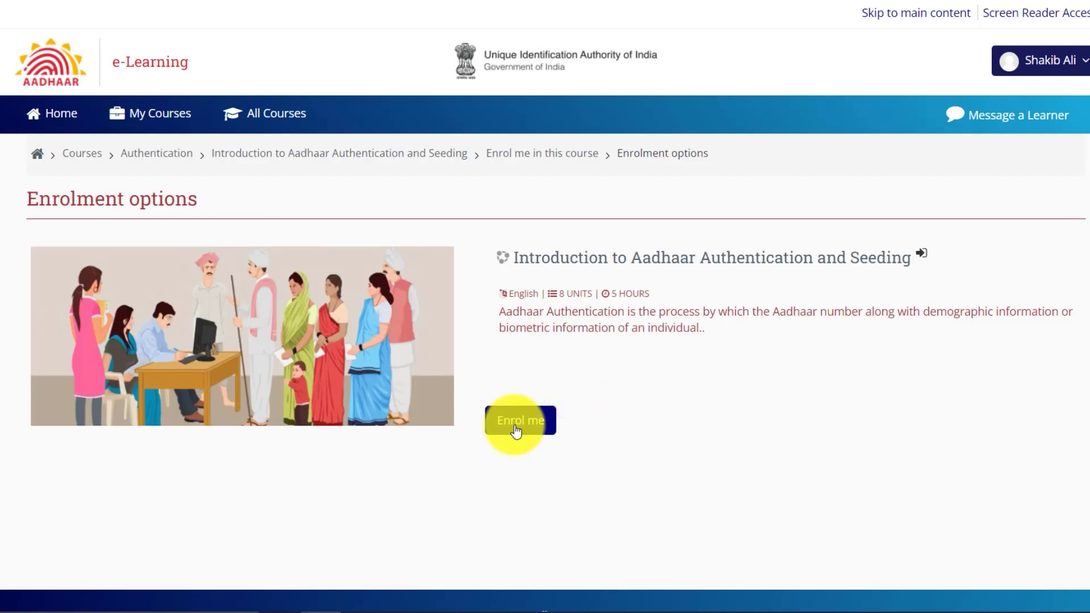
left_click(515, 426)
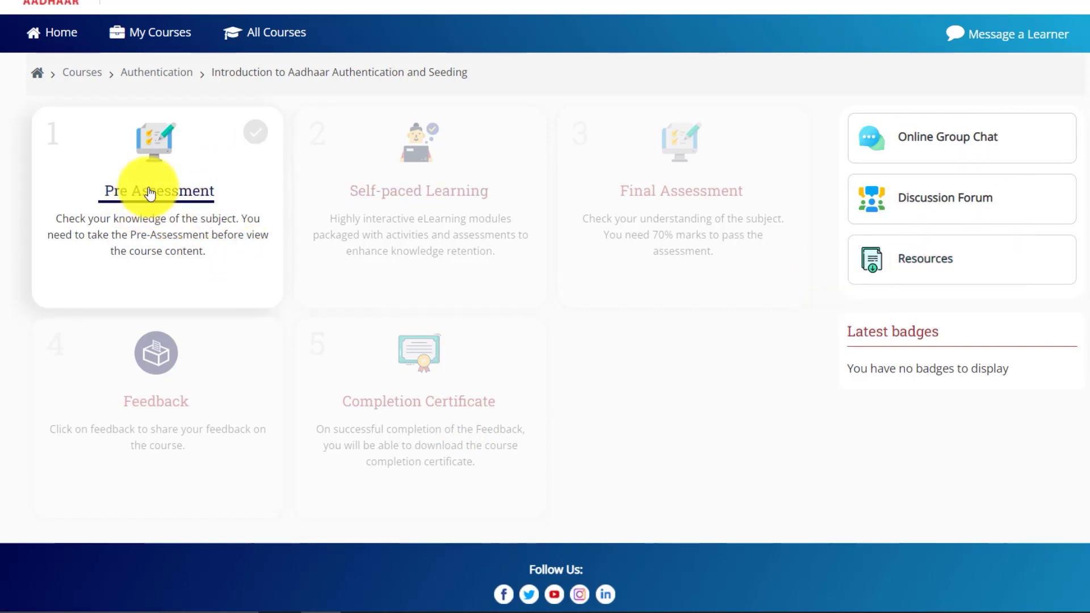
Step: Open the course's Pre Assessment and start the timed quiz attempt
left_click(148, 191)
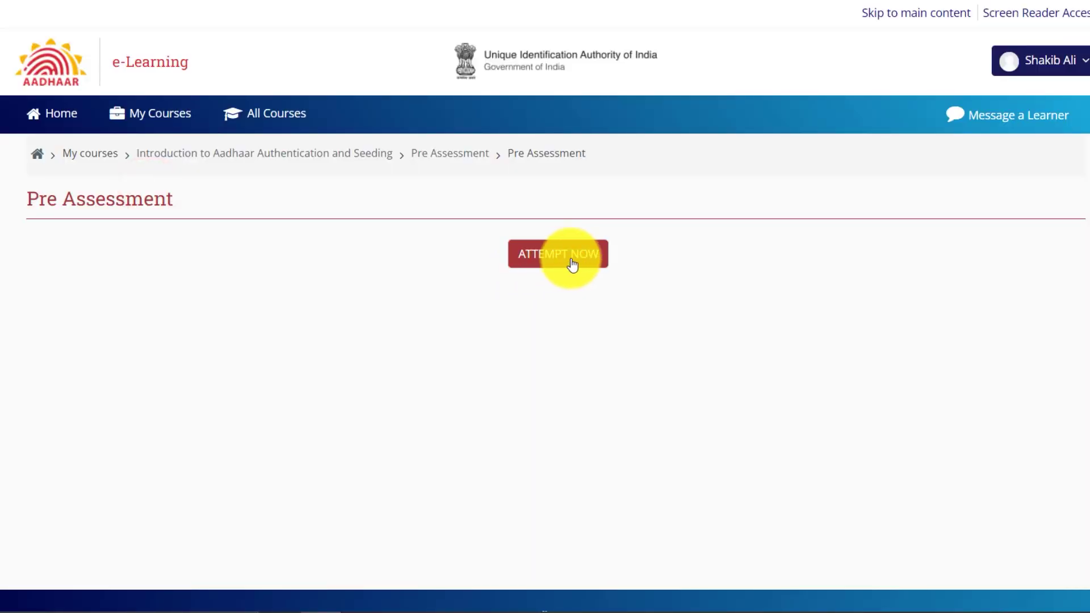
left_click(572, 264)
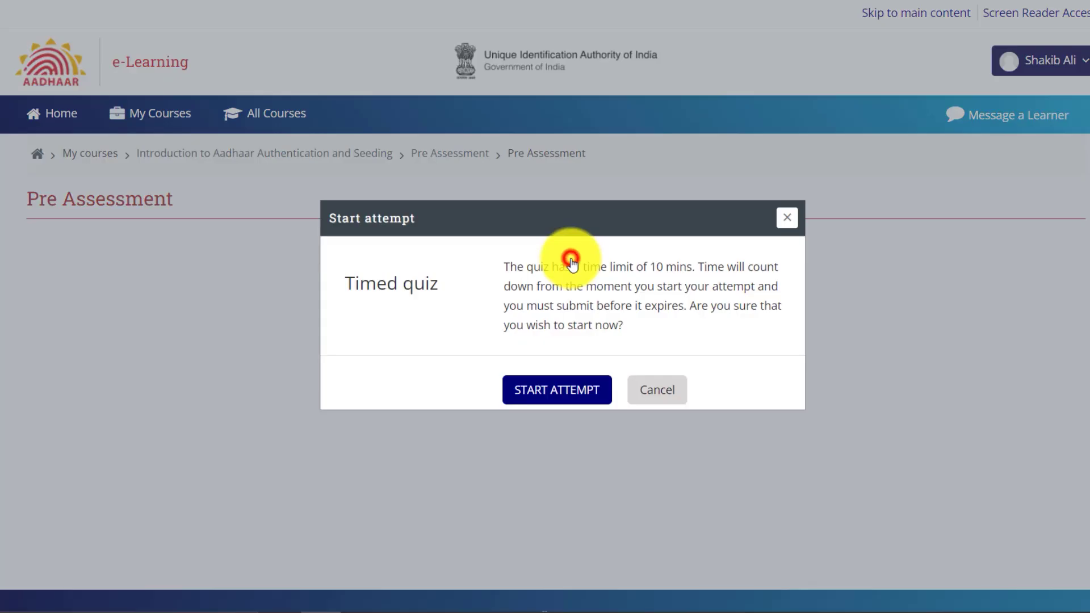
left_click(547, 395)
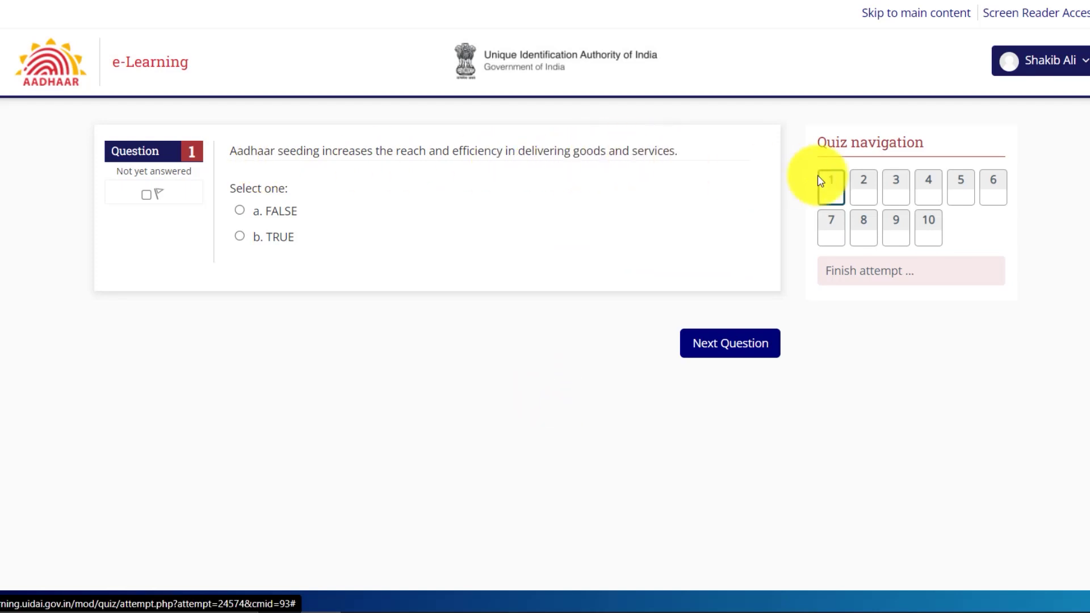
Step: Answer question 1, about Aadhaar seeding increasing reach and efficiency, with TRUE and go on to question 2
left_click(833, 189)
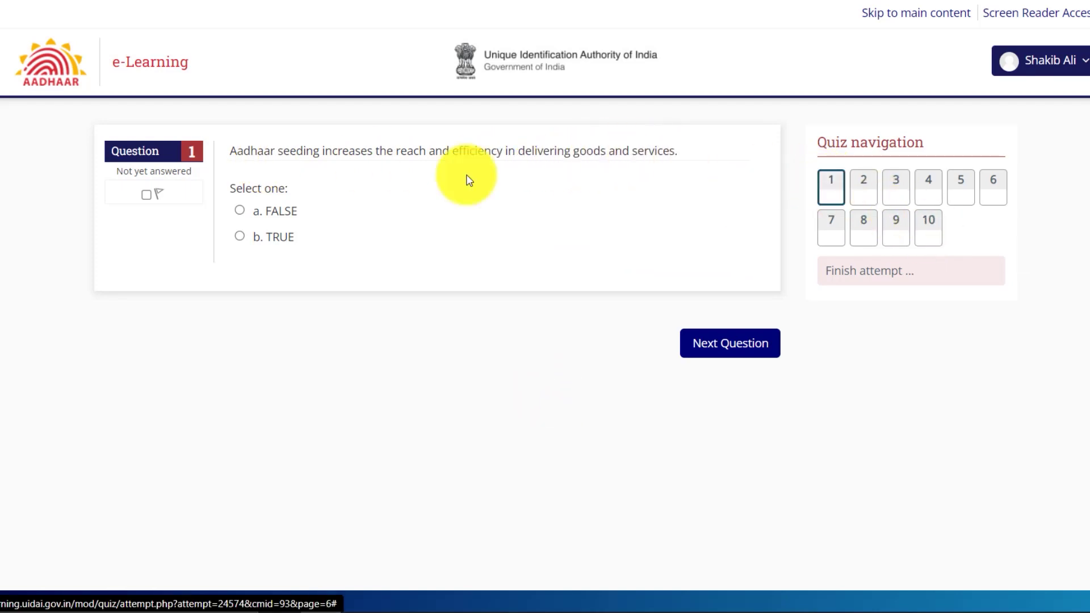
left_click_drag(241, 152, 516, 164)
left_click(517, 163)
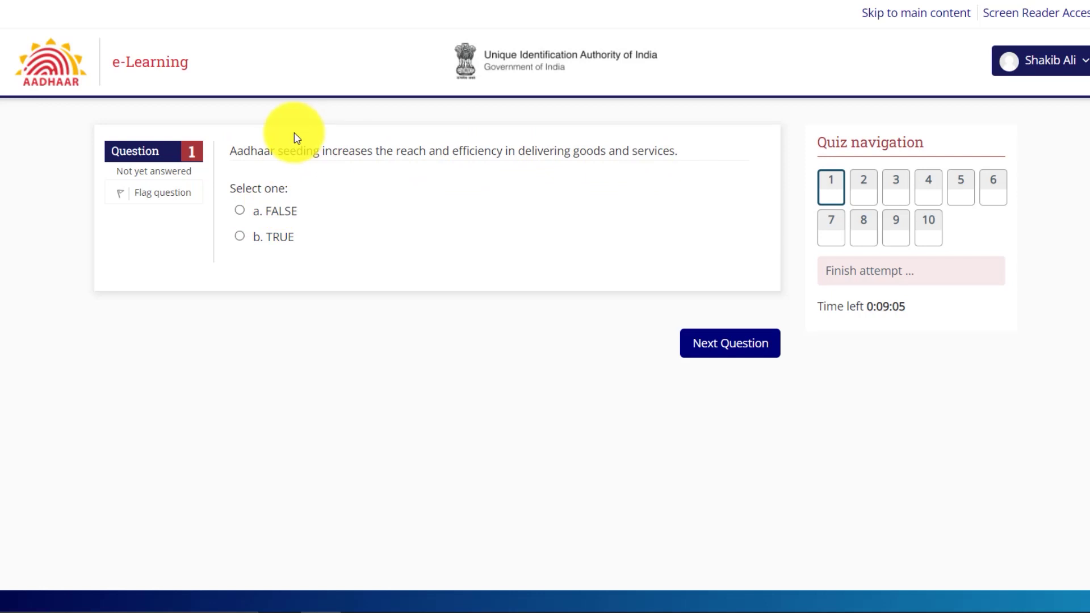
left_click(239, 211)
left_click(237, 235)
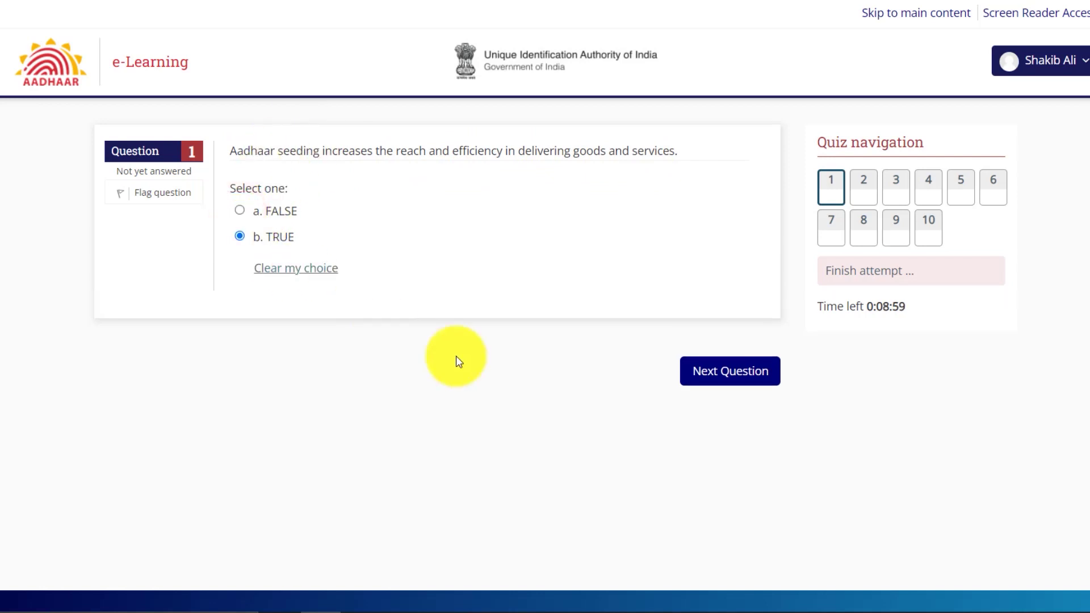
left_click(725, 372)
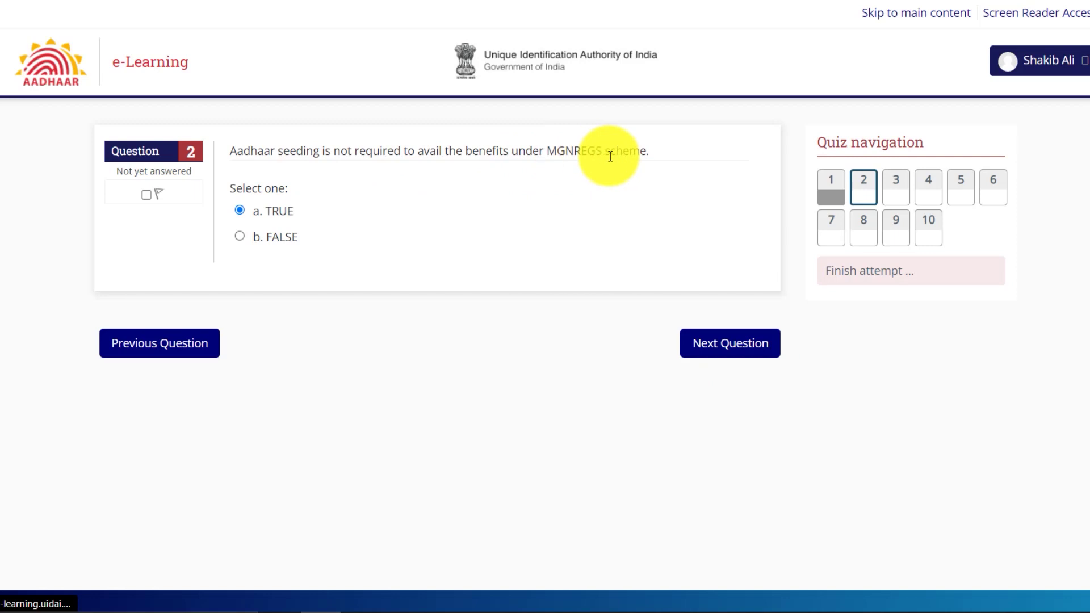
Step: Answer question 2 with TRUE and question 4 with "Through m-Aadhaar", advancing through the quiz to question 5
left_click(244, 211)
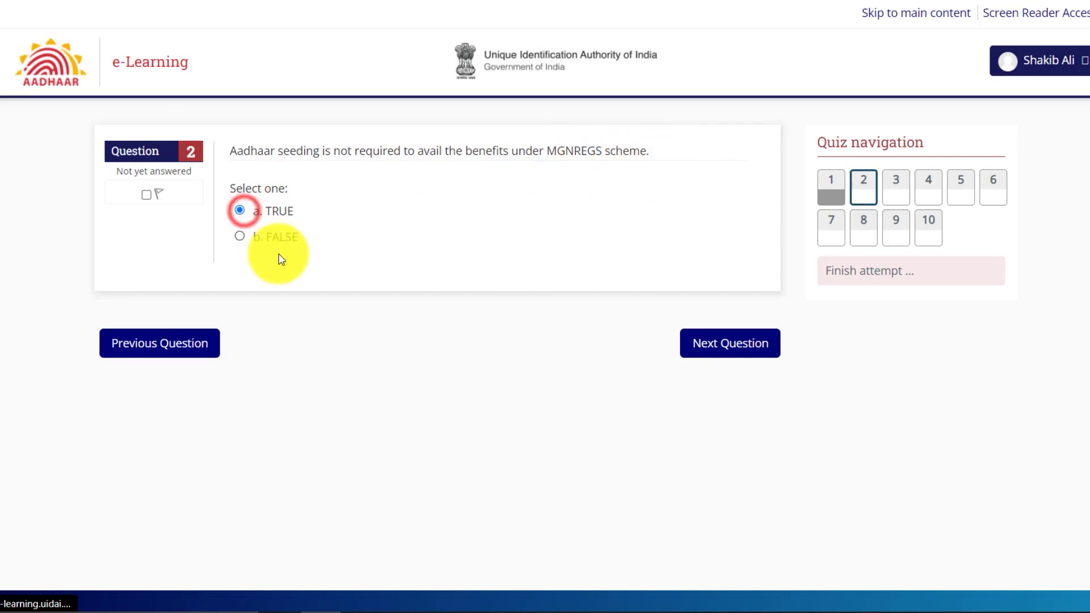
left_click(733, 358)
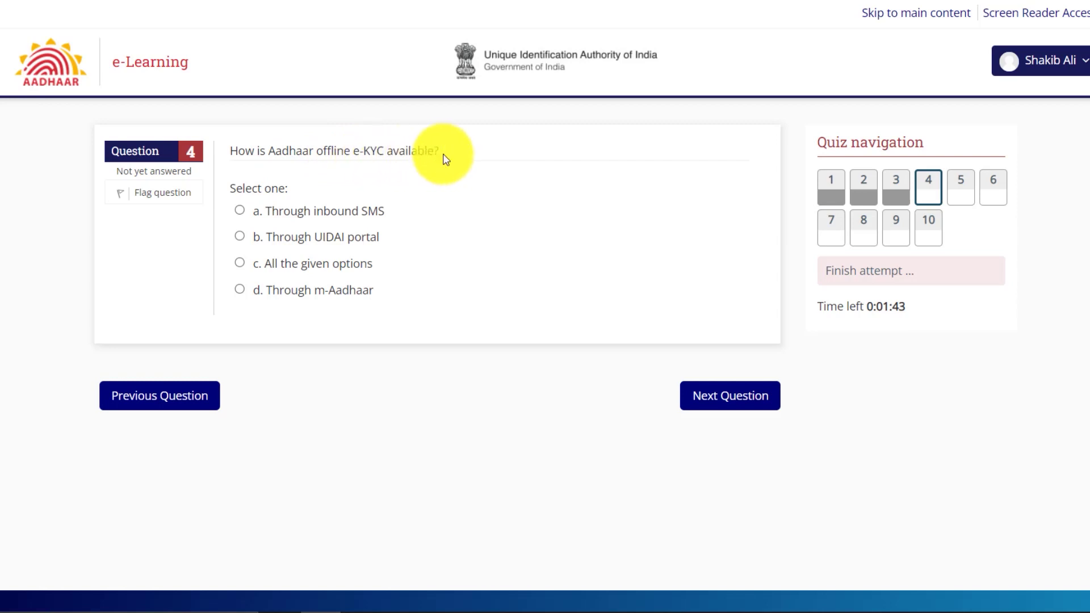
left_click(240, 289)
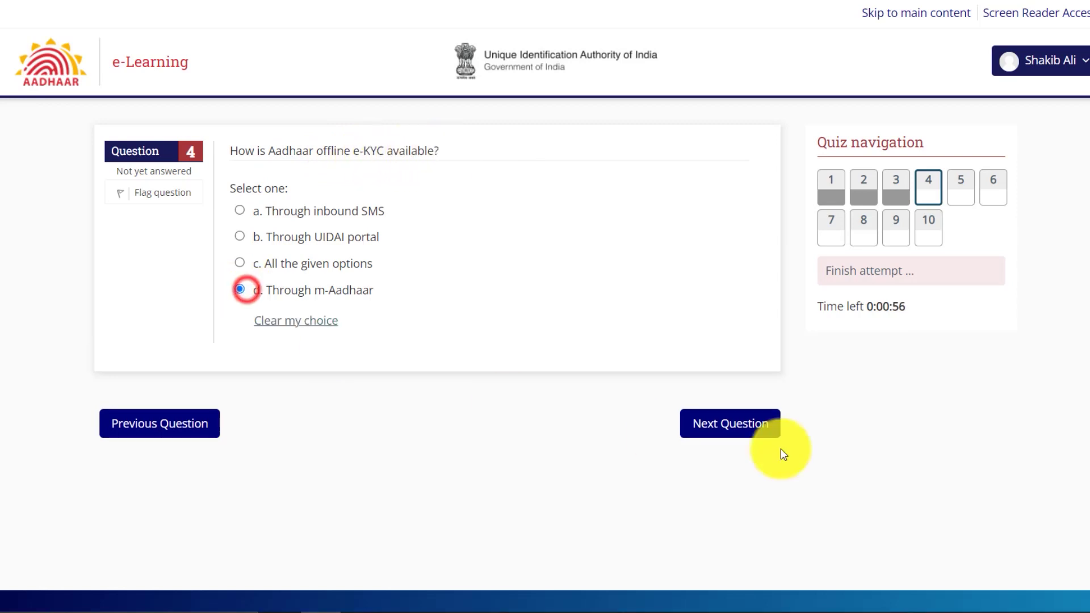
left_click(719, 425)
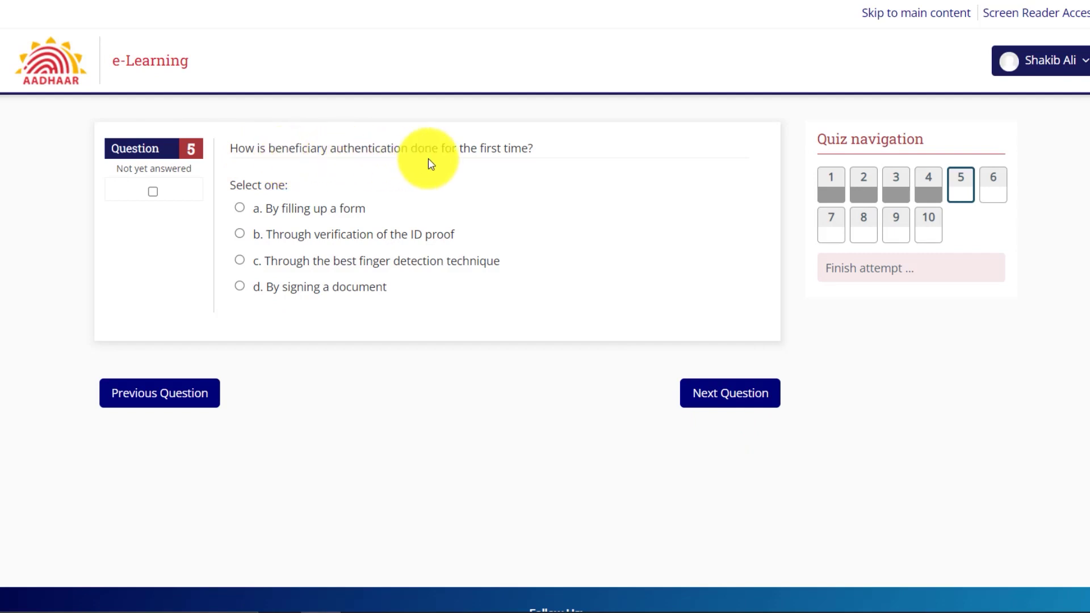
Step: Answer question 5 with "Through verification of the ID proof" and return from the finished Pre Assessment to the course overview
left_click(239, 235)
left_click(734, 405)
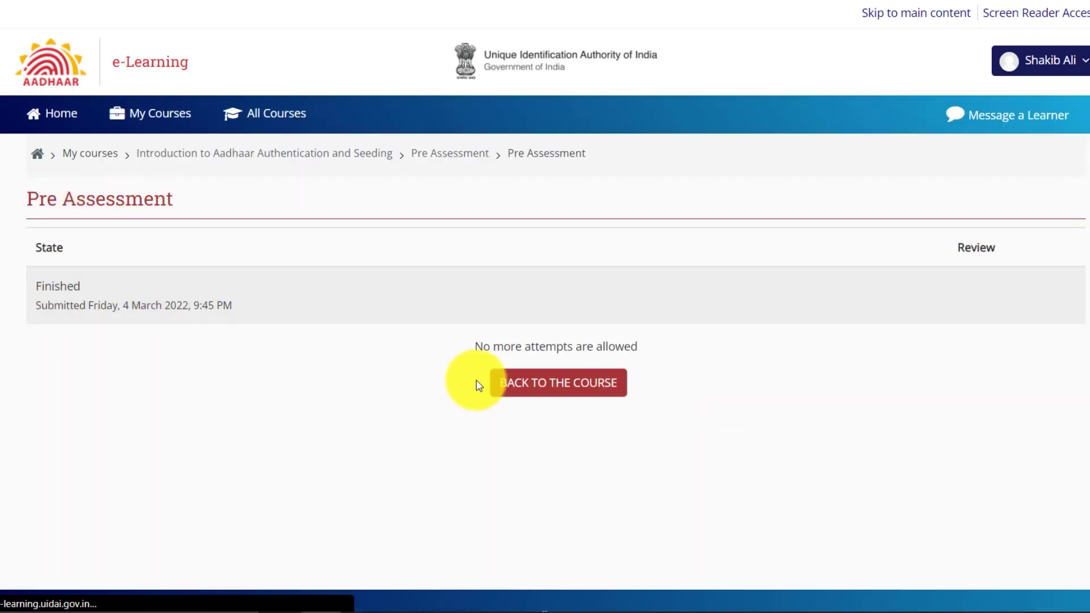
left_click(568, 392)
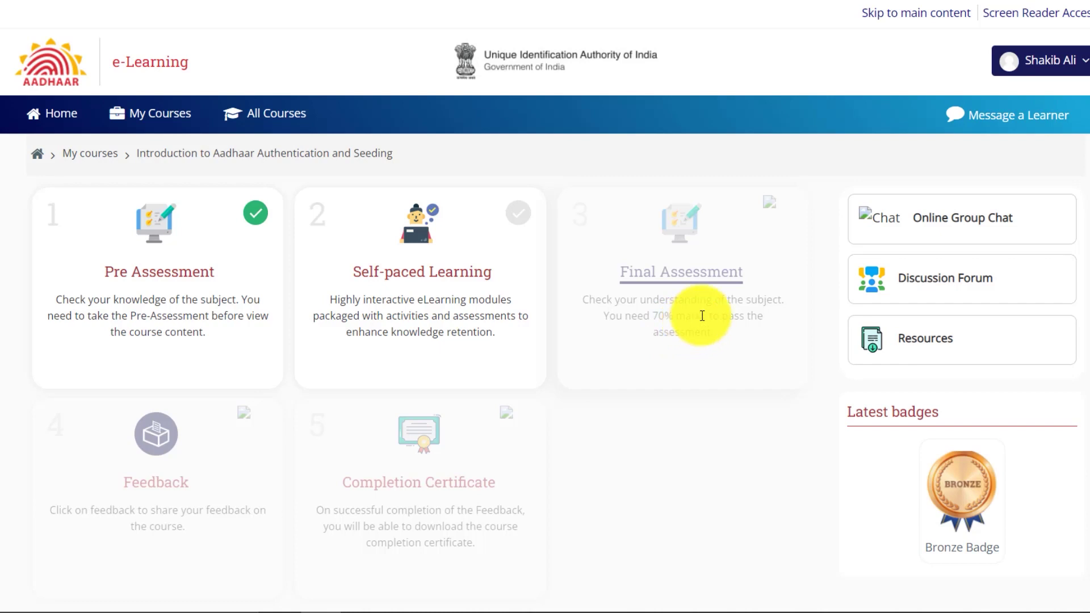
scroll(700, 340, "down", 2)
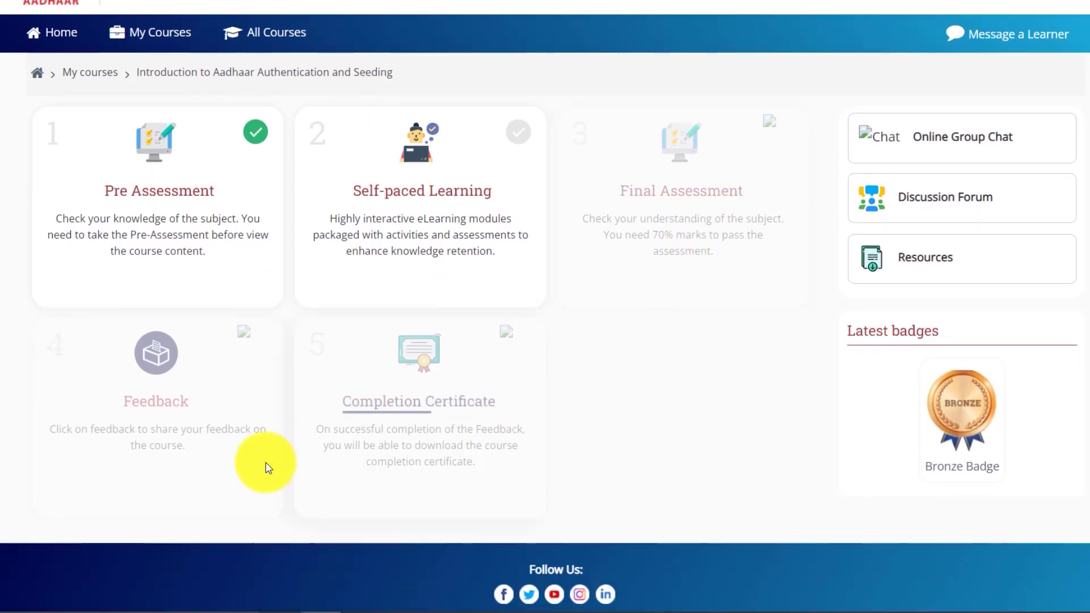